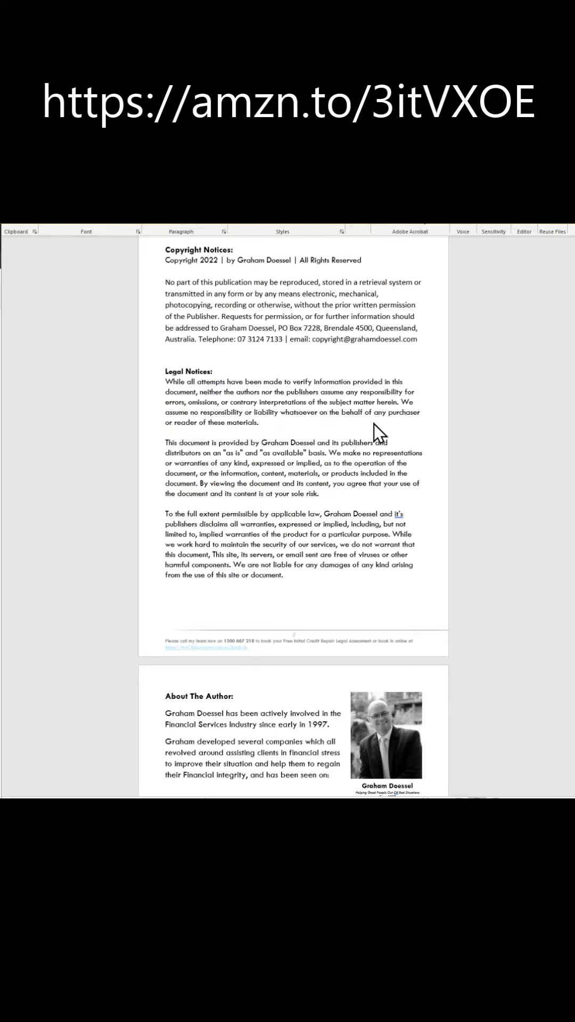
pyautogui.scroll(-1, 373, 423)
pyautogui.scroll(-3, 374, 424)
pyautogui.scroll(-2, 374, 423)
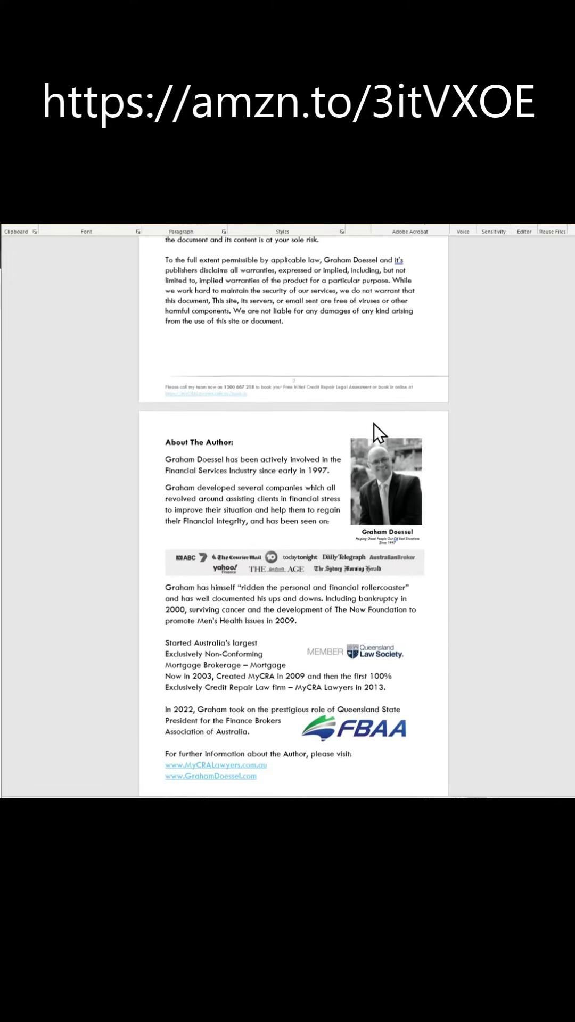
pyautogui.scroll(-3, 374, 423)
pyautogui.scroll(-3, 374, 423)
pyautogui.scroll(-2, 374, 423)
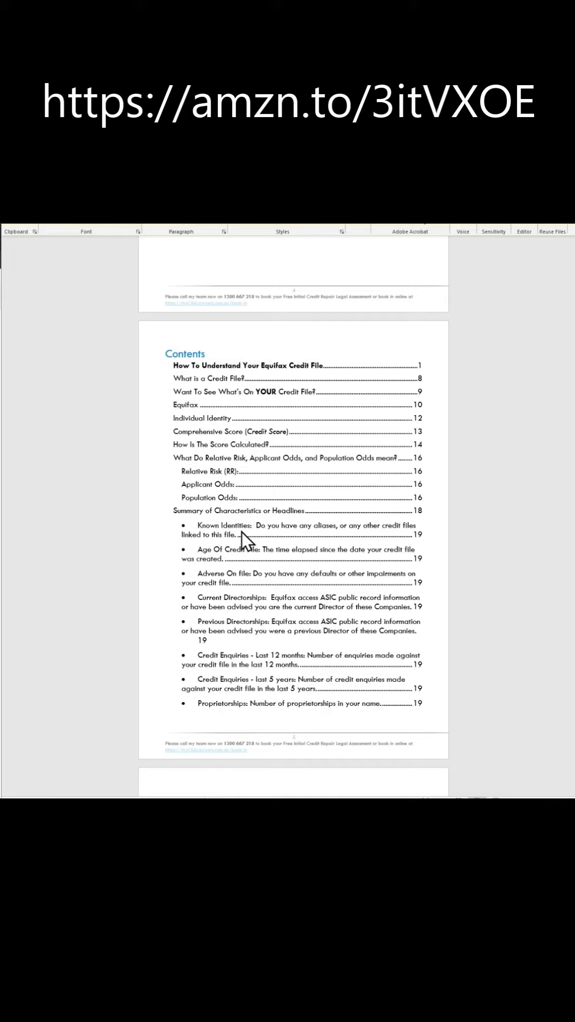
pyautogui.scroll(-2, 257, 580)
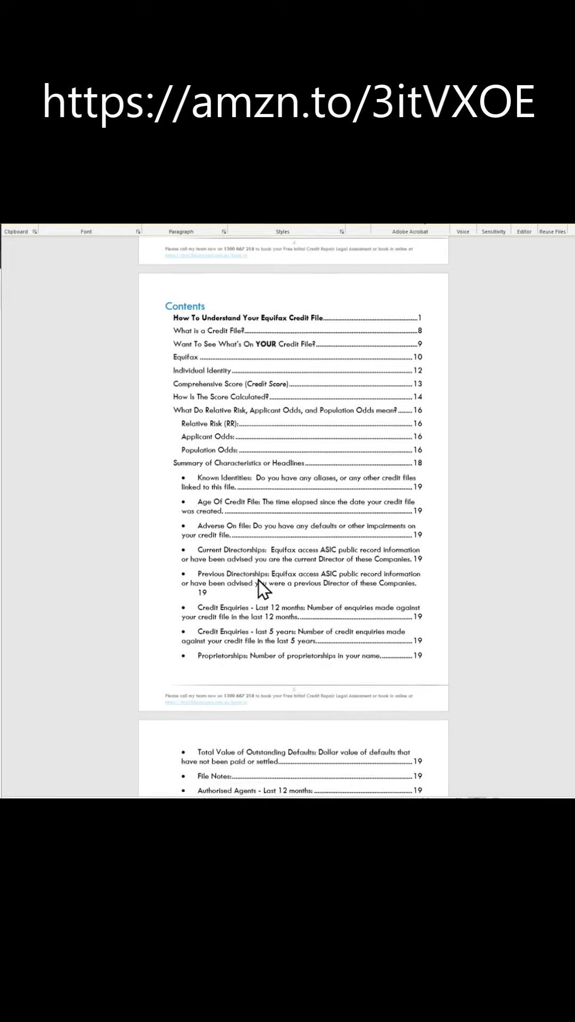
pyautogui.scroll(-5, 259, 580)
pyautogui.scroll(-3, 258, 580)
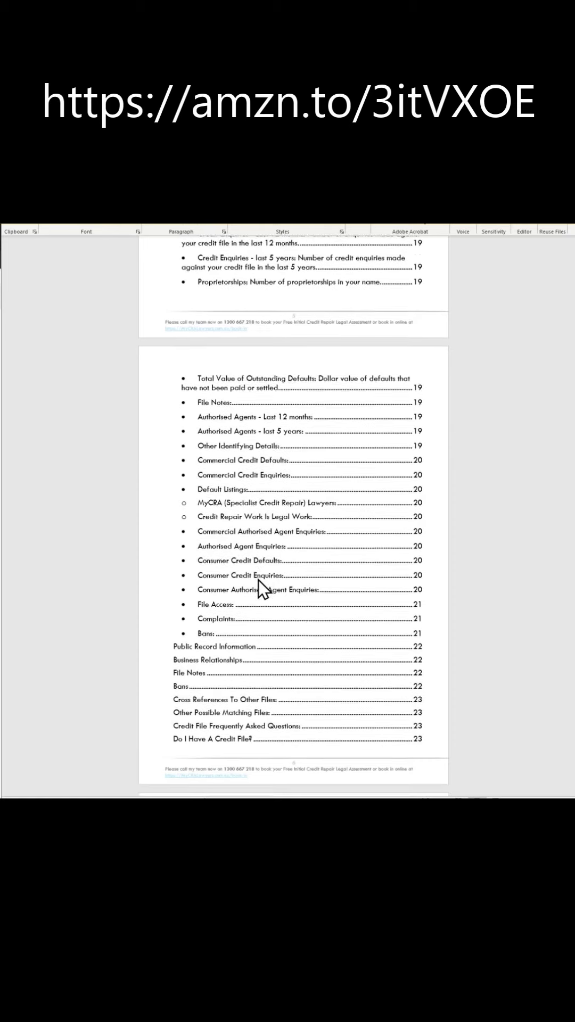
pyautogui.scroll(-4, 259, 580)
pyautogui.scroll(-1, 258, 580)
pyautogui.scroll(-4, 258, 580)
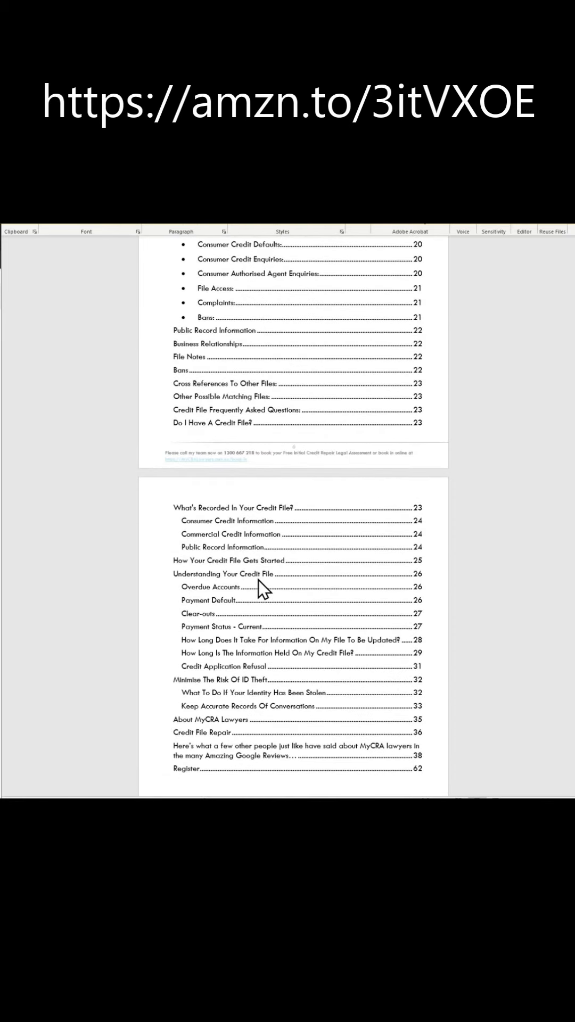
pyautogui.scroll(-3, 257, 580)
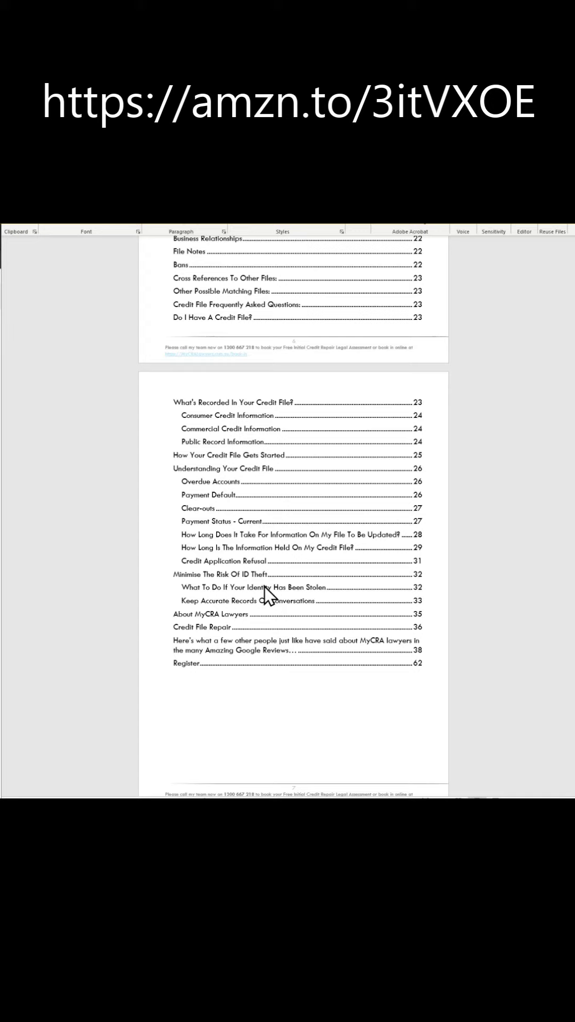
pyautogui.scroll(-1, 265, 593)
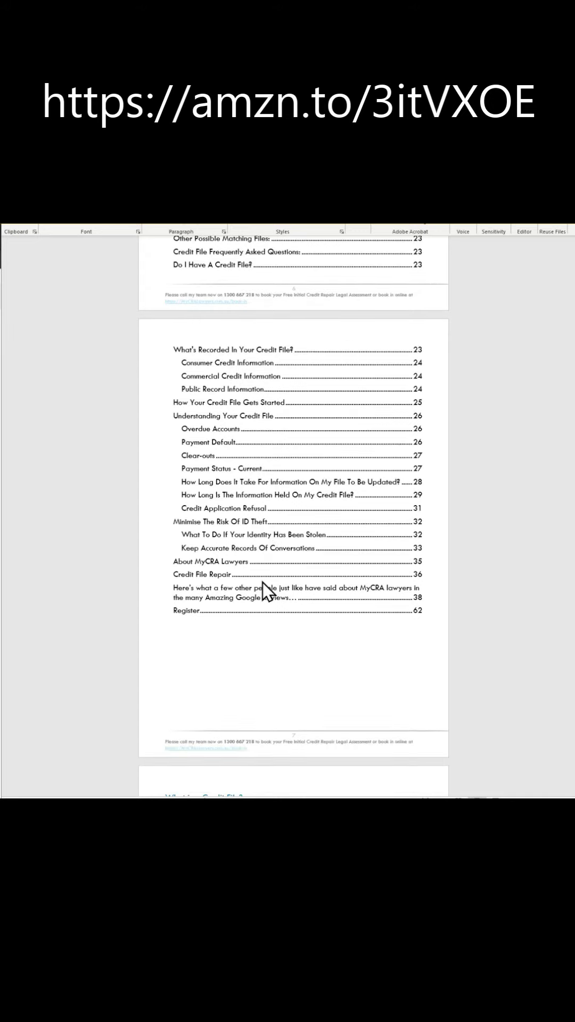